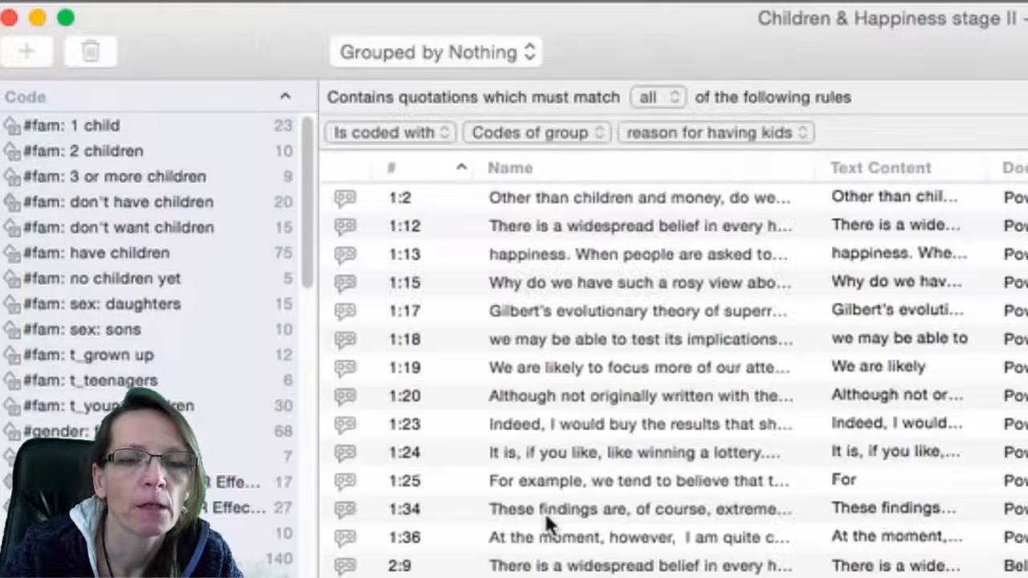
Group the quotations coded with the "reason for having kids" code group by document groups and browse the grouped list.
left_click(526, 53)
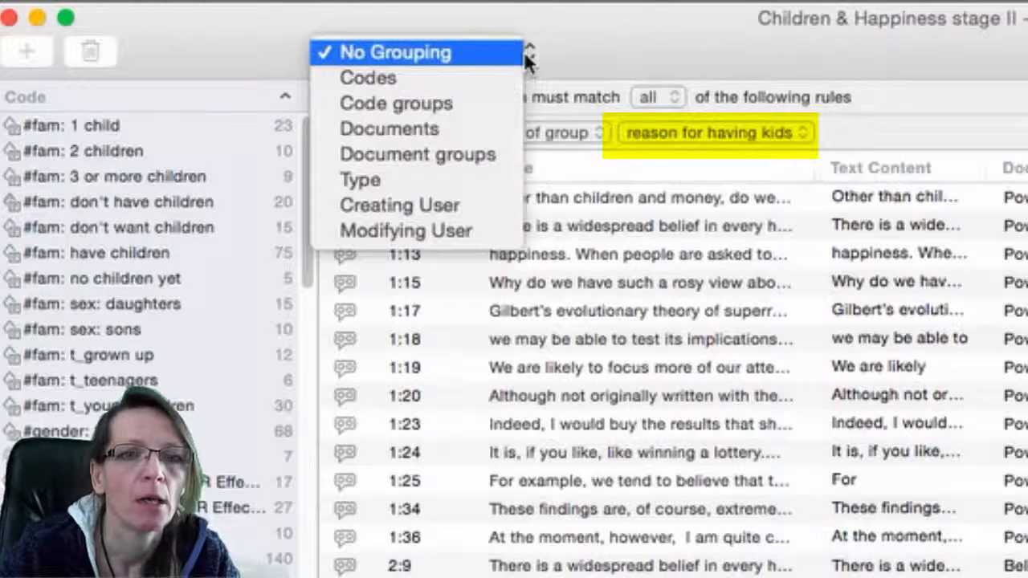
left_click(491, 155)
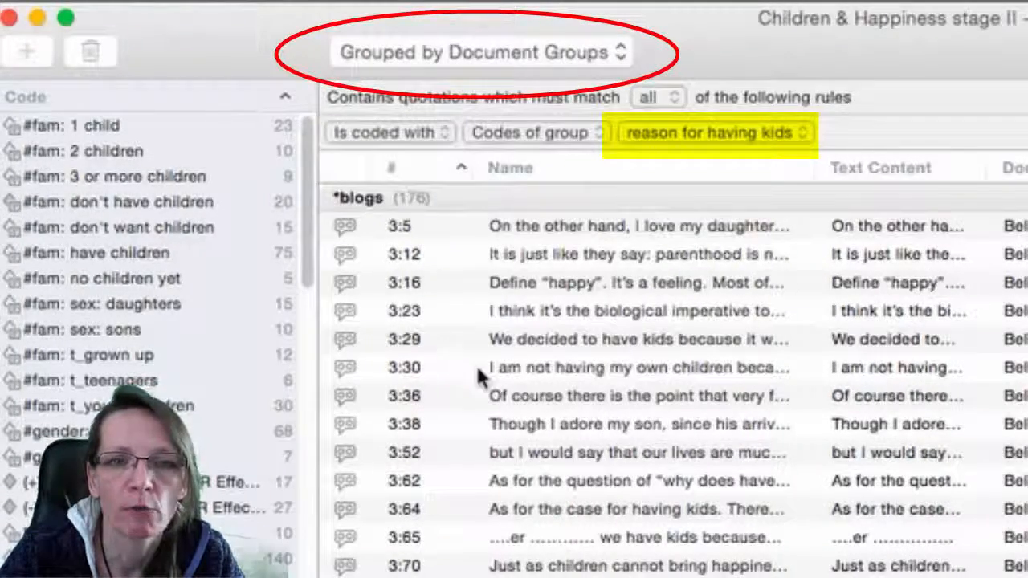
scroll(512, 361, "down", 10)
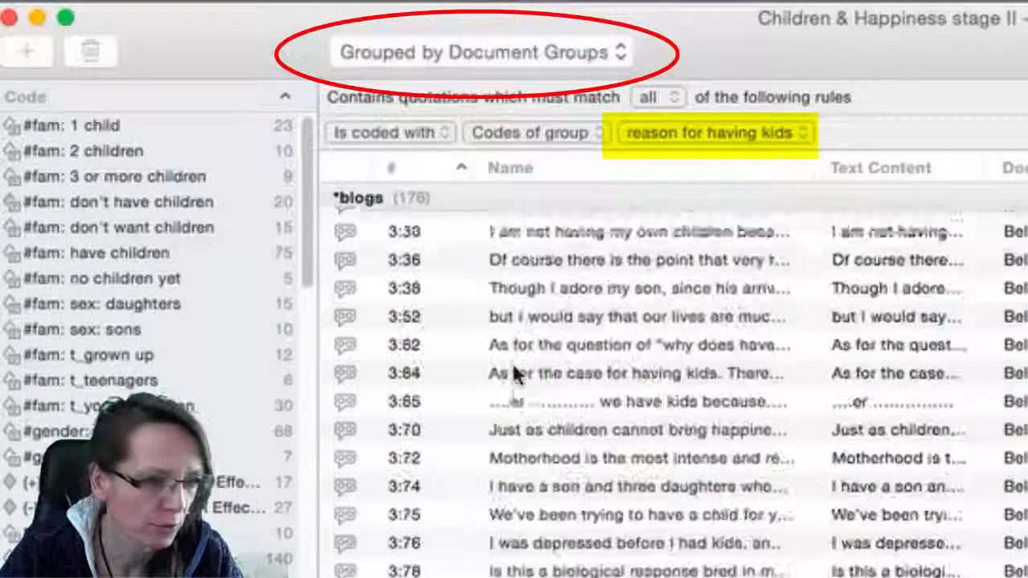
scroll(512, 366, "down", 10)
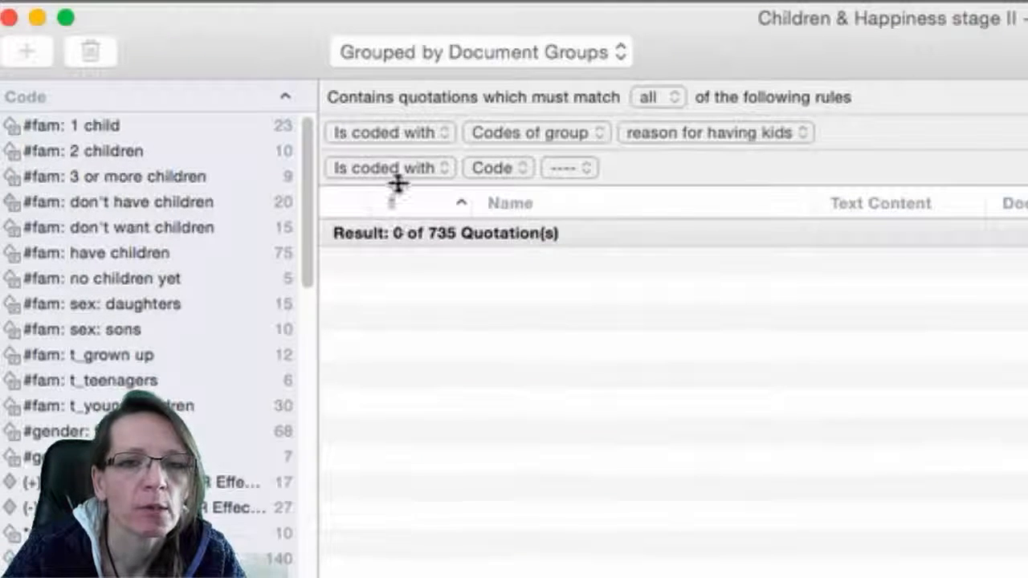
Add a second filter rule that limits the quotations to documents of the group "Imported Survey Data".
left_click(434, 169)
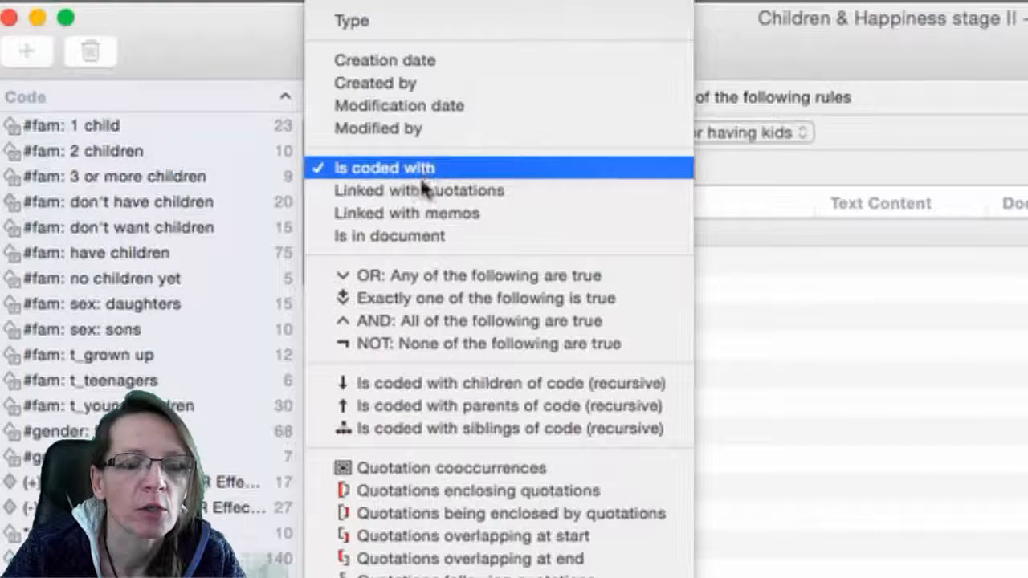
key("Escape")
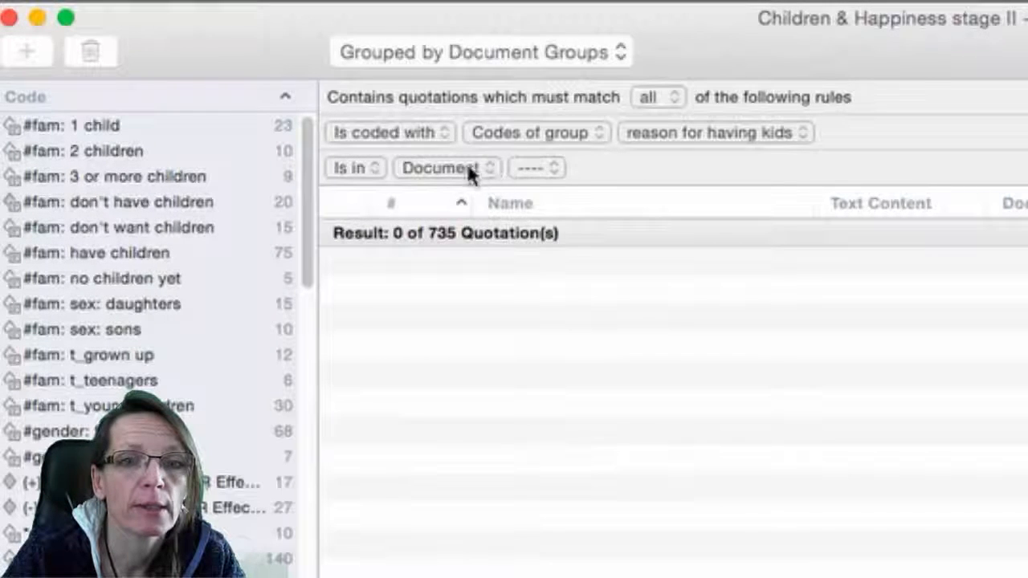
left_click(470, 170)
left_click(480, 207)
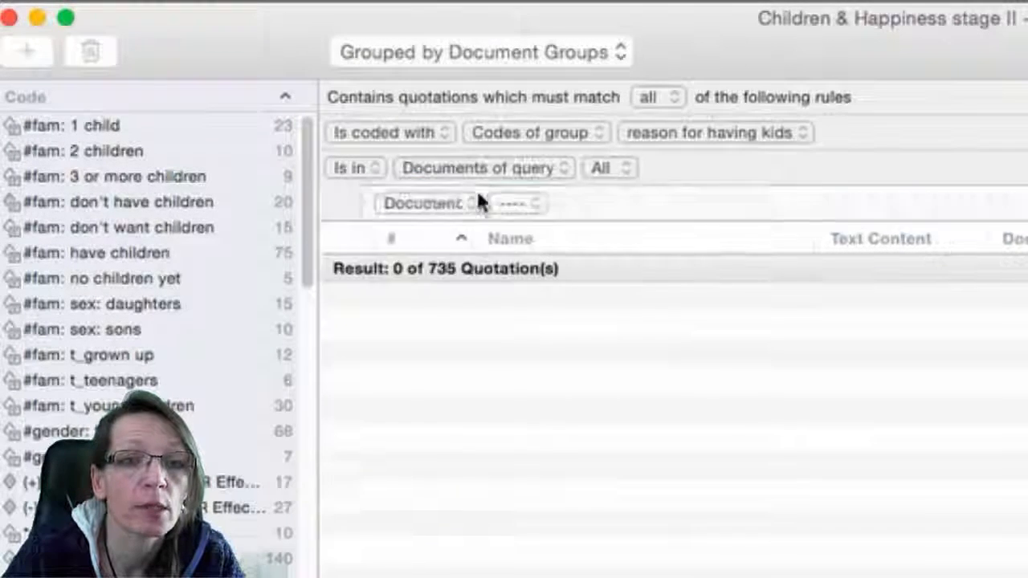
left_click(477, 171)
left_click(484, 148)
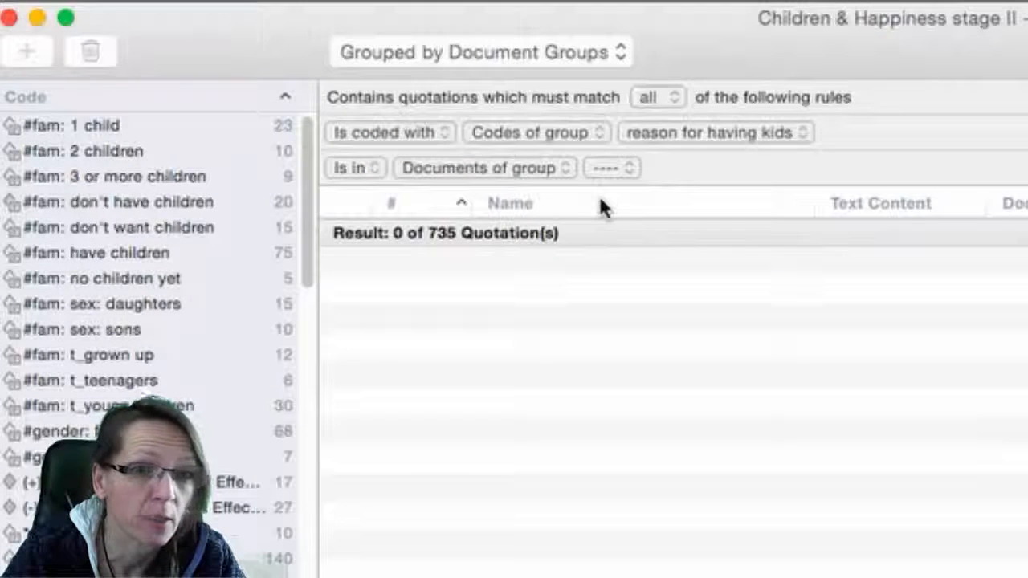
left_click(608, 173)
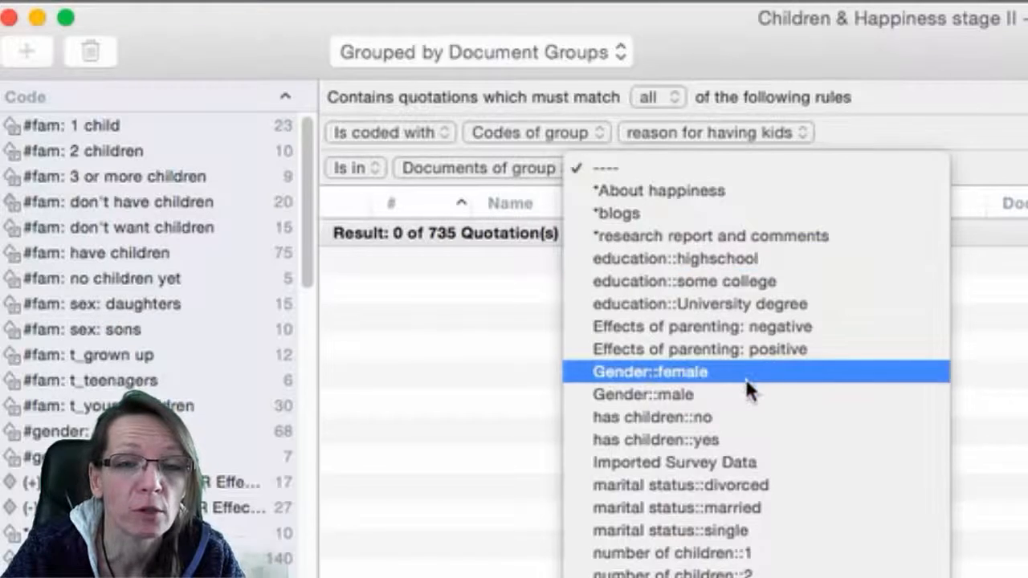
left_click(779, 465)
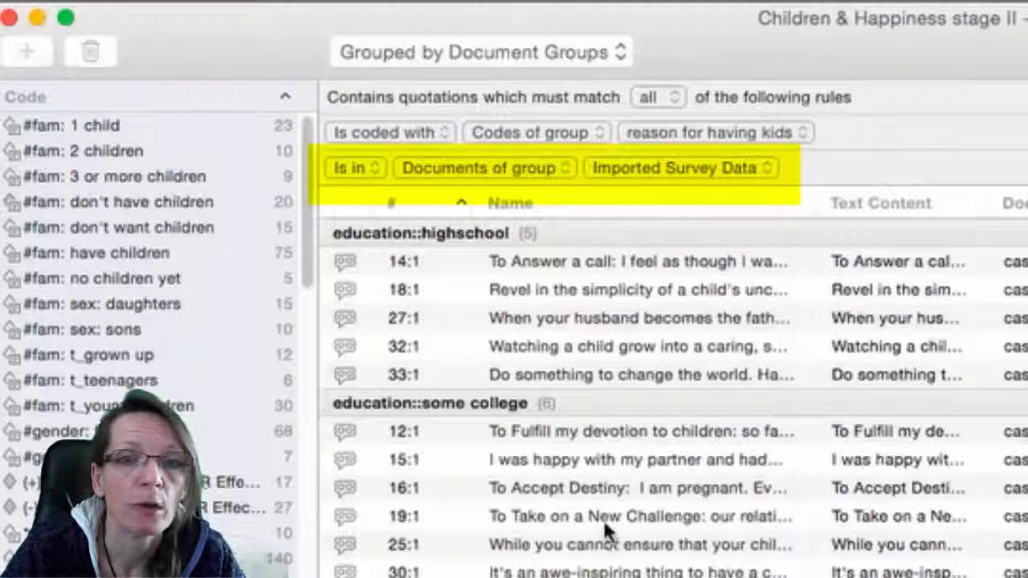
Look through the filtered quotations in their document groups and export them as a report.
scroll(603, 518, "down", 3)
scroll(602, 516, "down", 10)
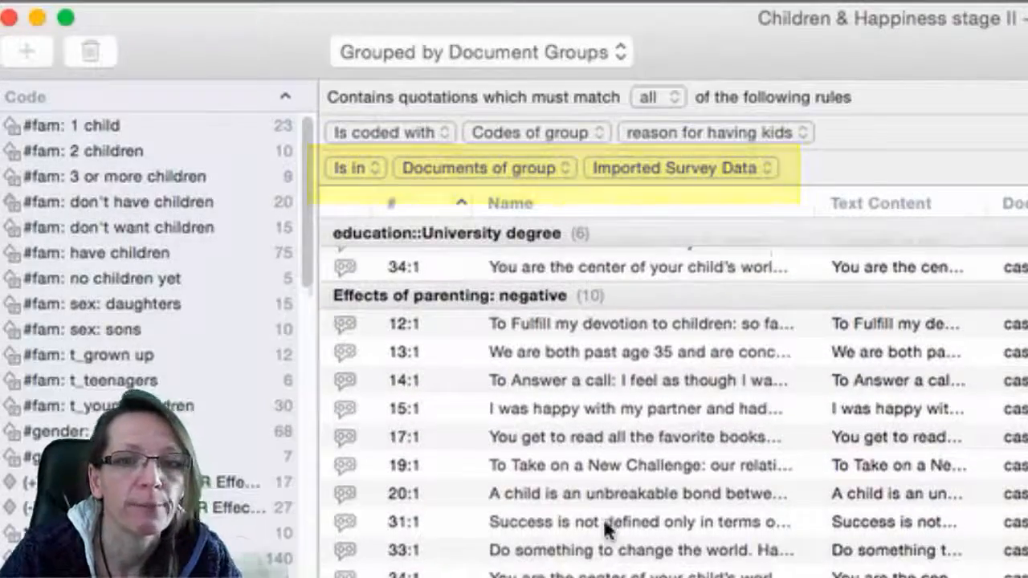
scroll(603, 516, "down", 10)
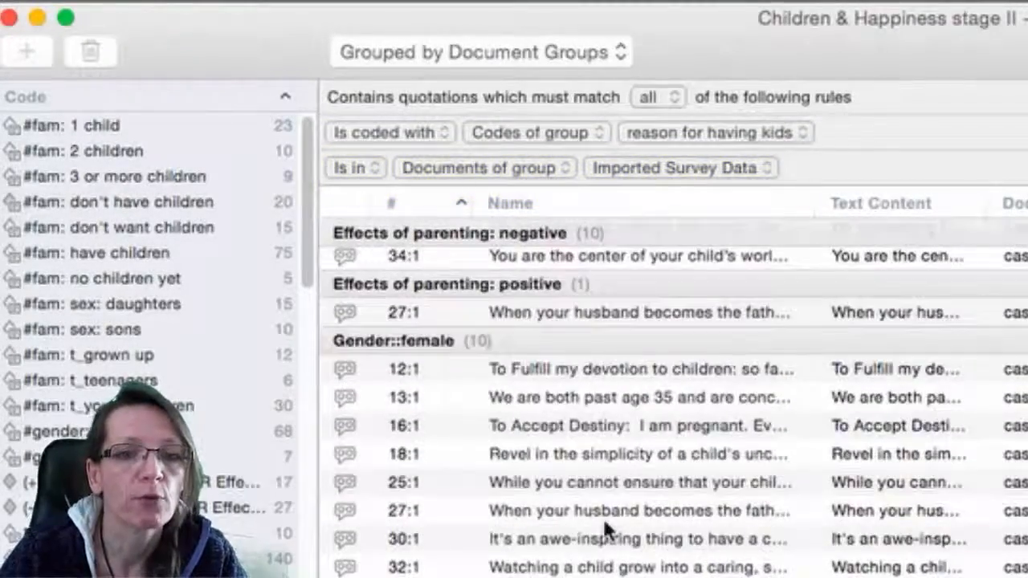
scroll(604, 518, "down", 3)
scroll(602, 517, "down", 6)
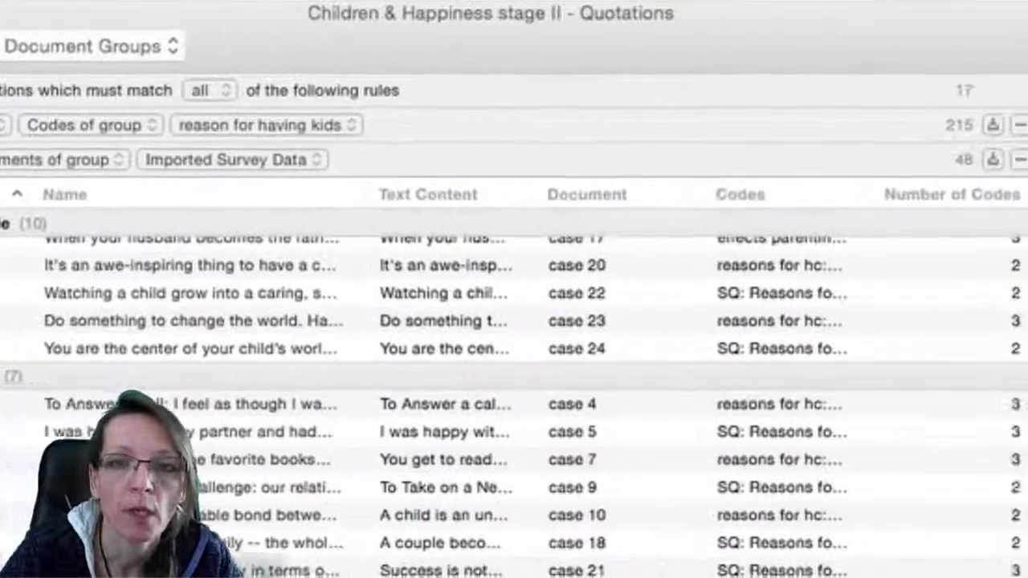
left_click(811, 43)
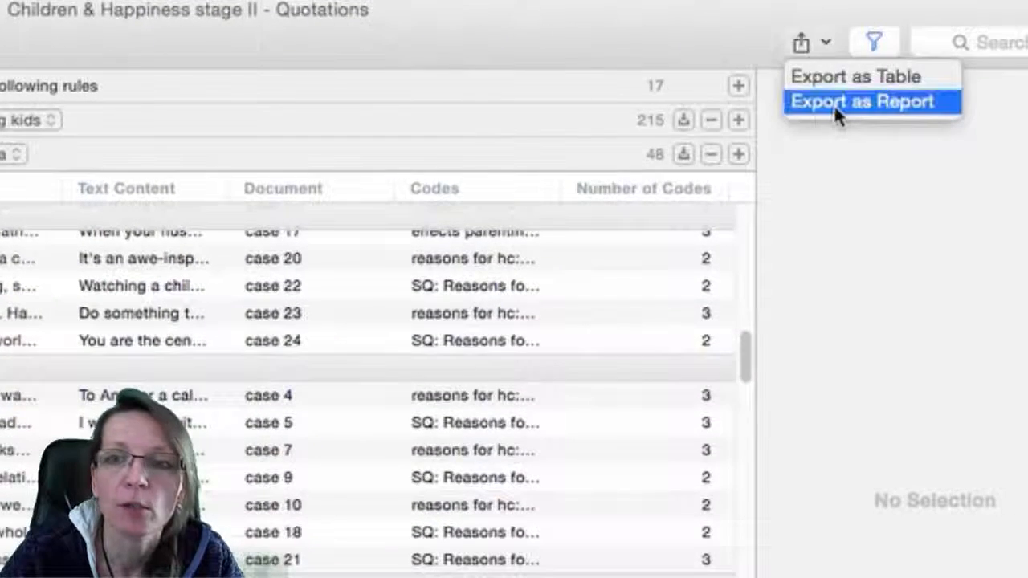
left_click(834, 103)
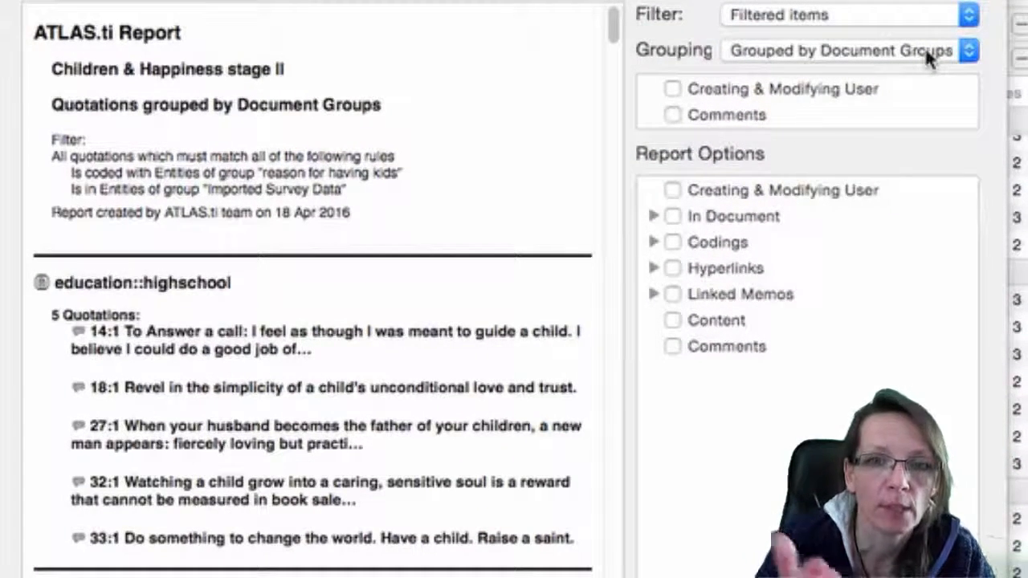
Include Content and Codings for each quotation in the report and read through the preview.
left_click(673, 320)
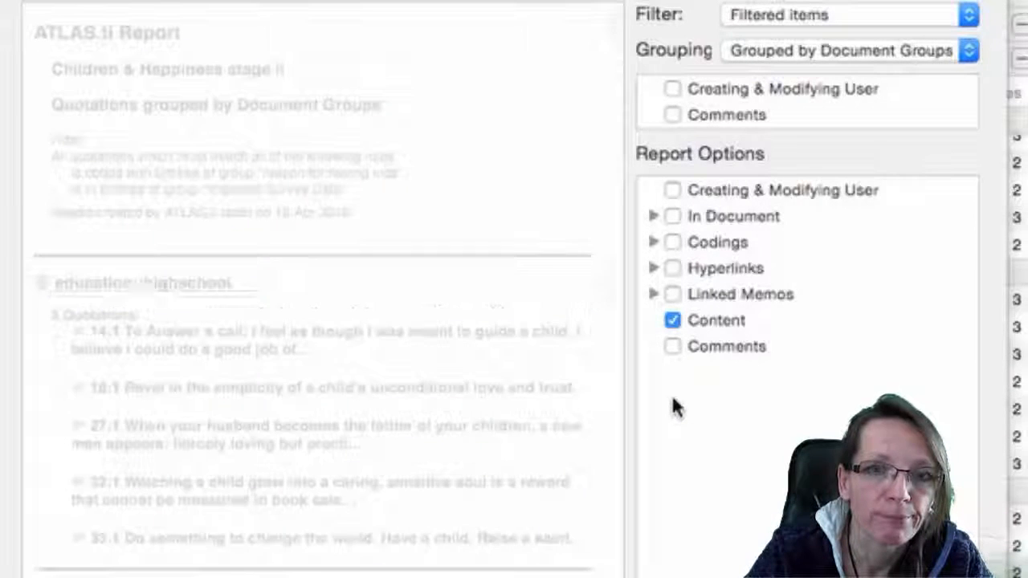
left_click(673, 244)
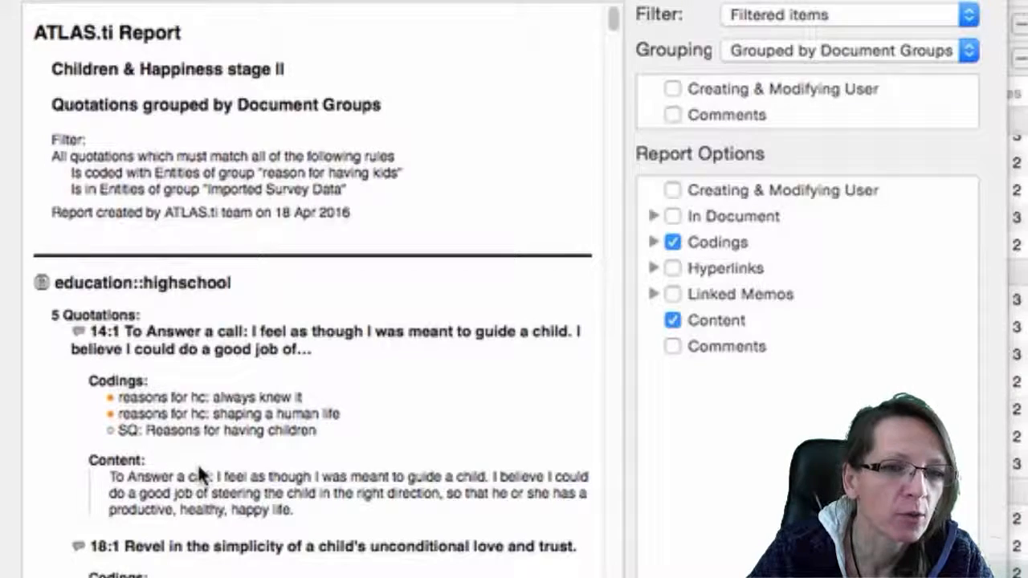
scroll(201, 466, "down", 5)
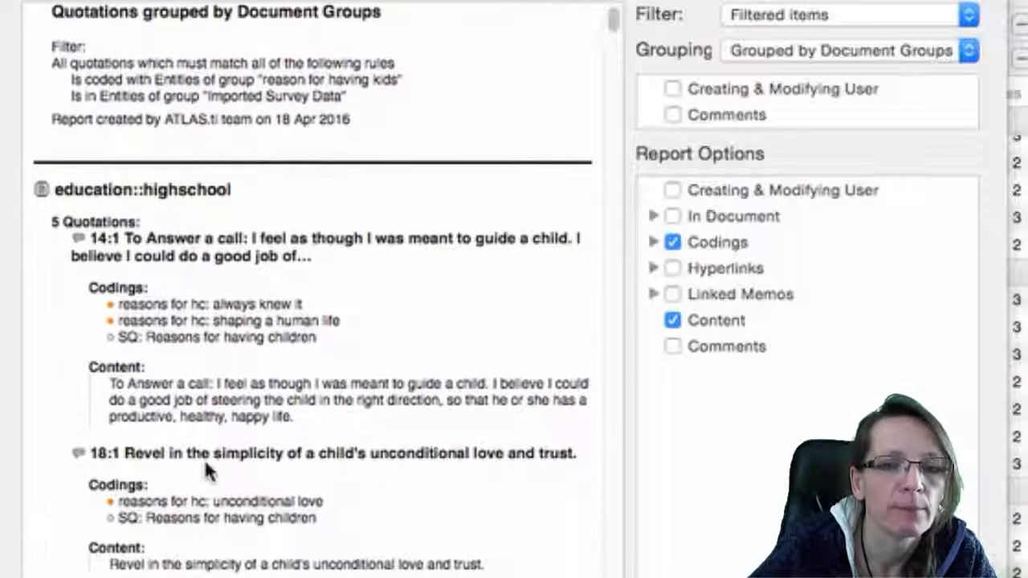
scroll(205, 470, "down", 10)
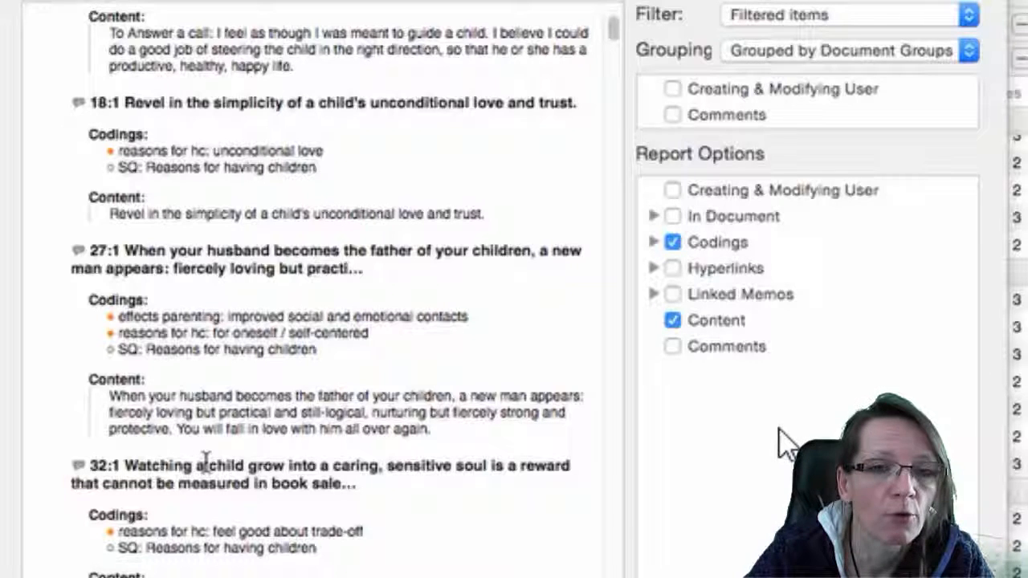
scroll(205, 462, "down", 10)
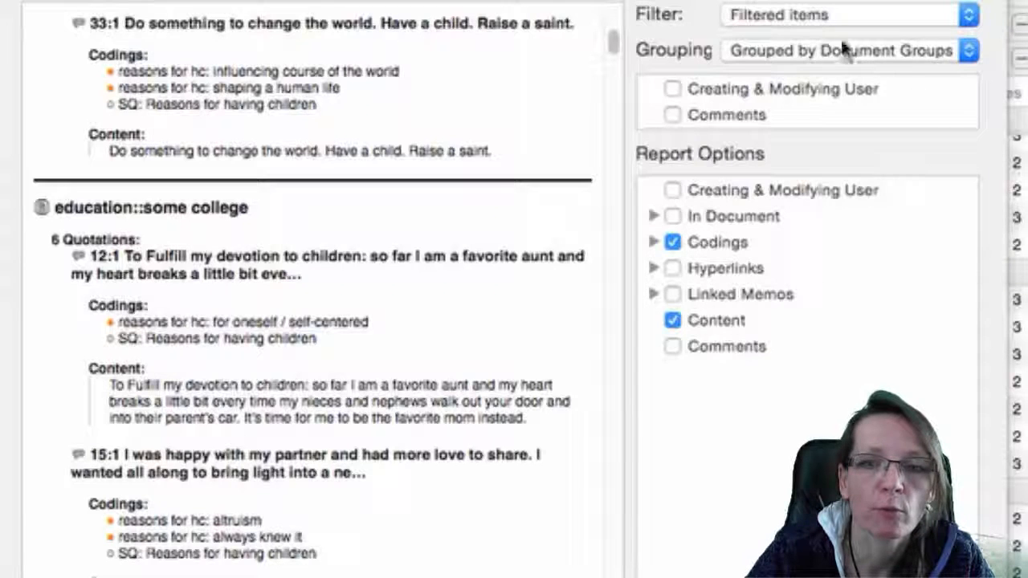
Group the report by codes and replace the Codings details with In Document, including its Group Membership.
left_click(970, 50)
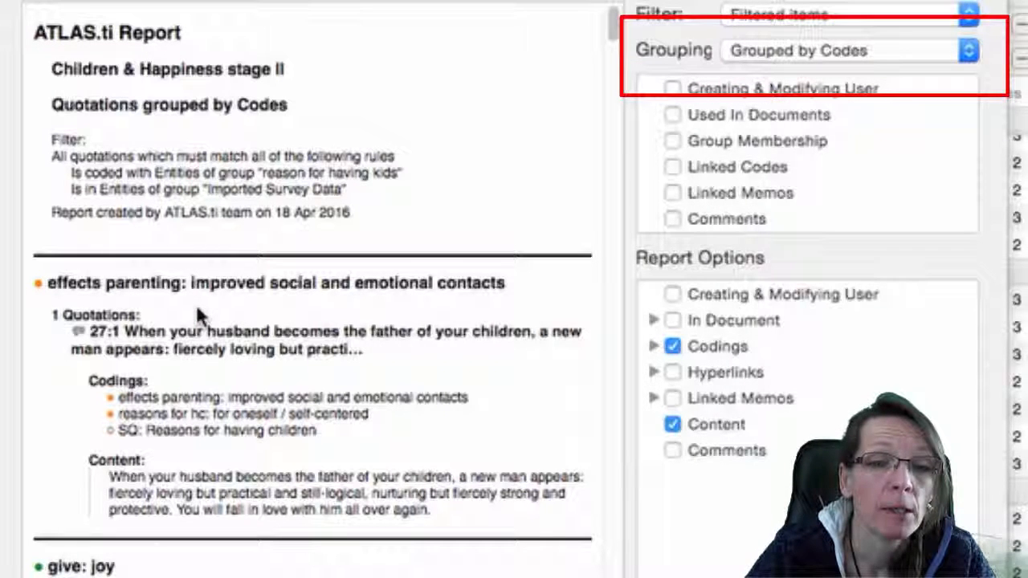
left_click(672, 346)
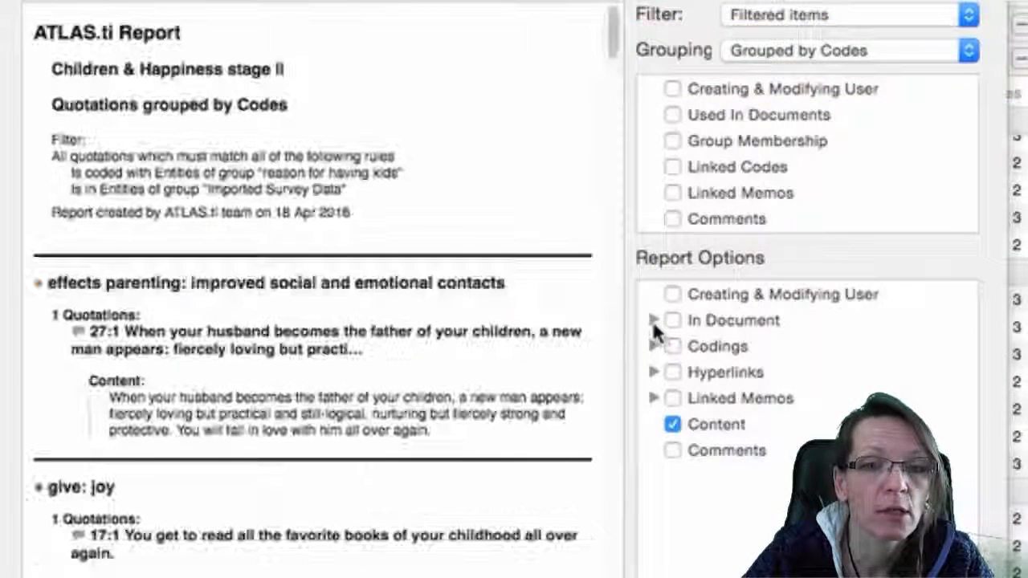
left_click(673, 320)
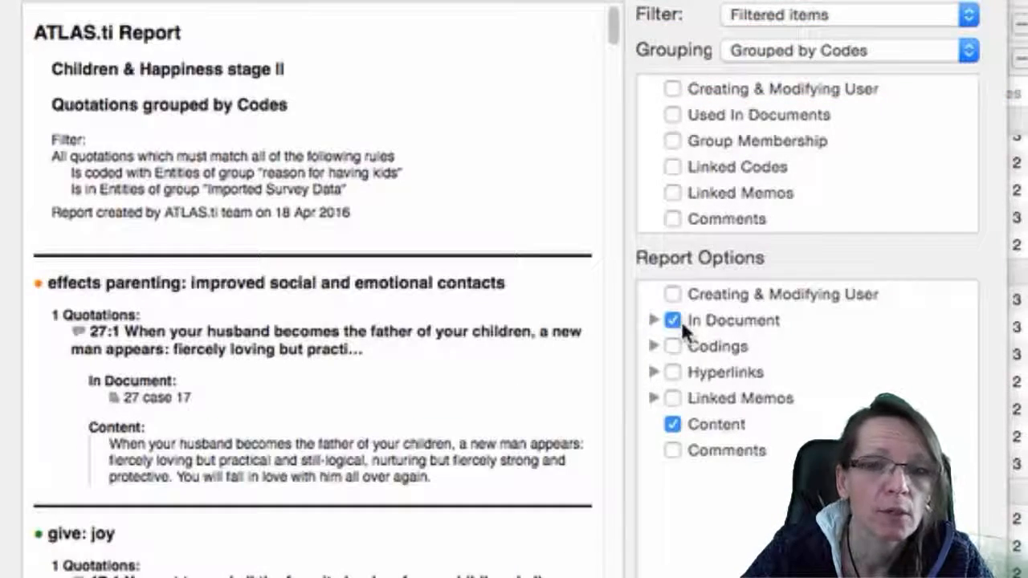
left_click(654, 321)
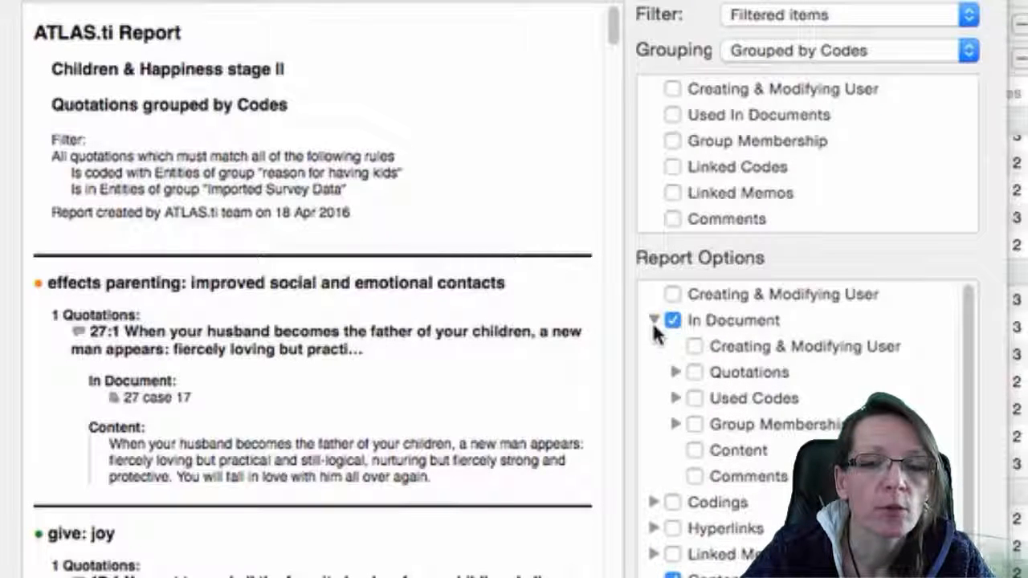
left_click(695, 425)
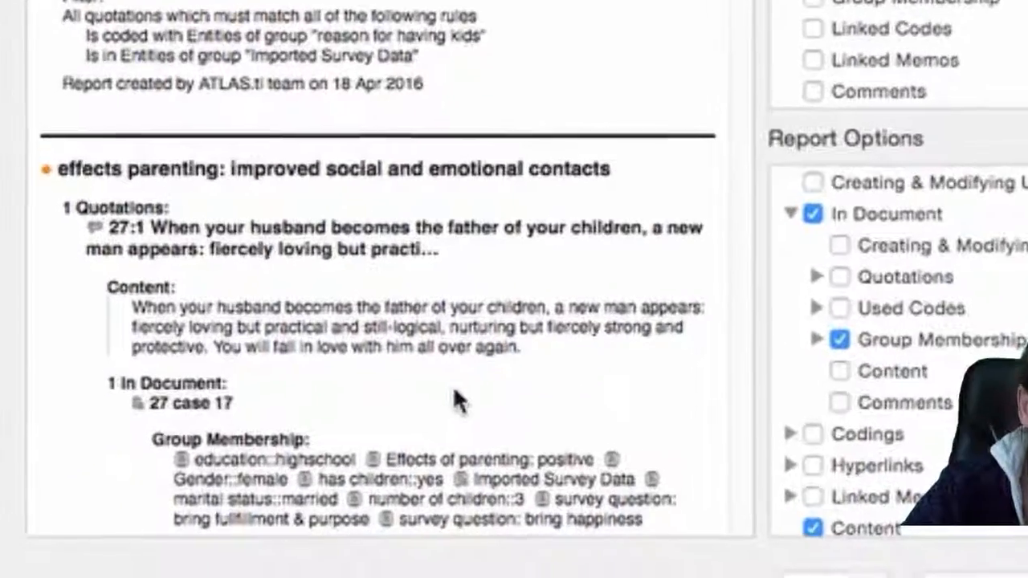
Examine the Group Membership sub-options and the document groups listed under each quotation in the report preview.
scroll(518, 344, "down", 3)
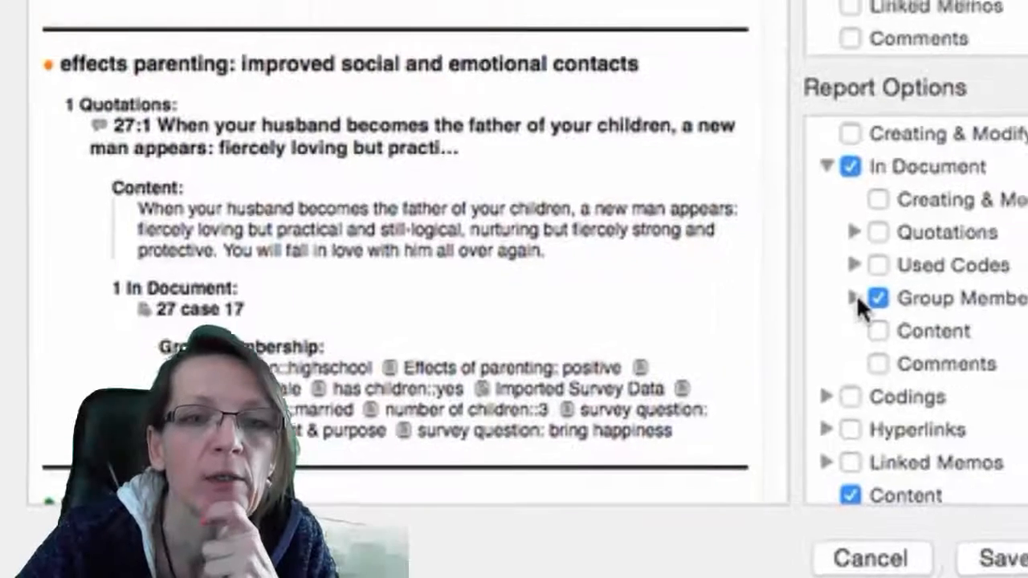
left_click(925, 275)
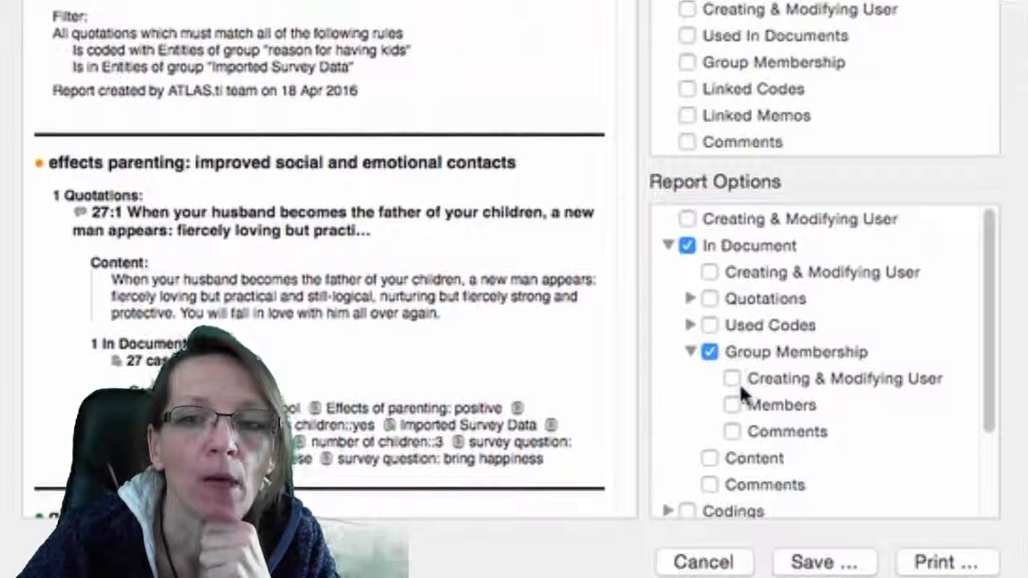
left_click(691, 353)
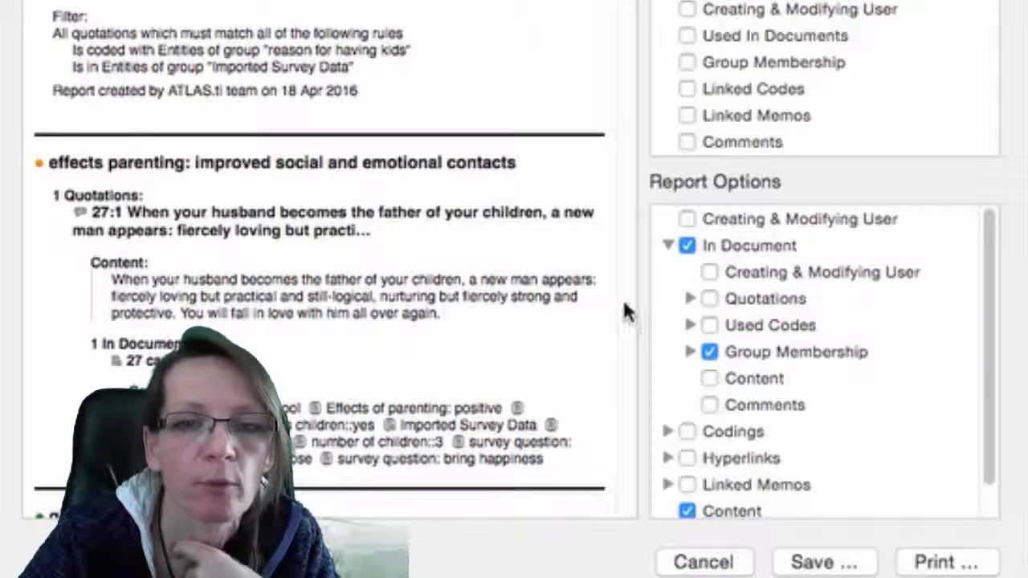
scroll(406, 344, "down", 10)
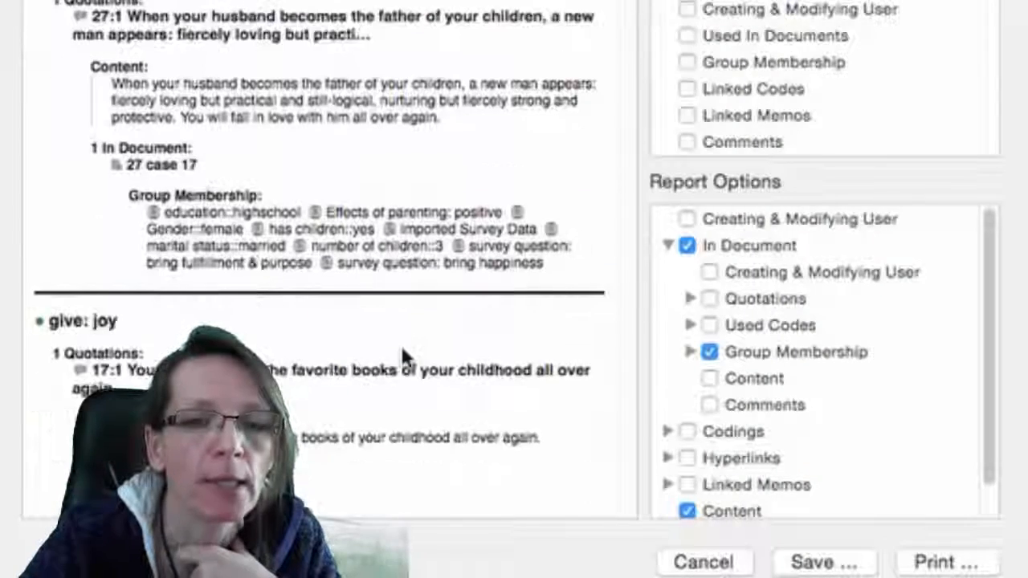
scroll(406, 355, "down", 2)
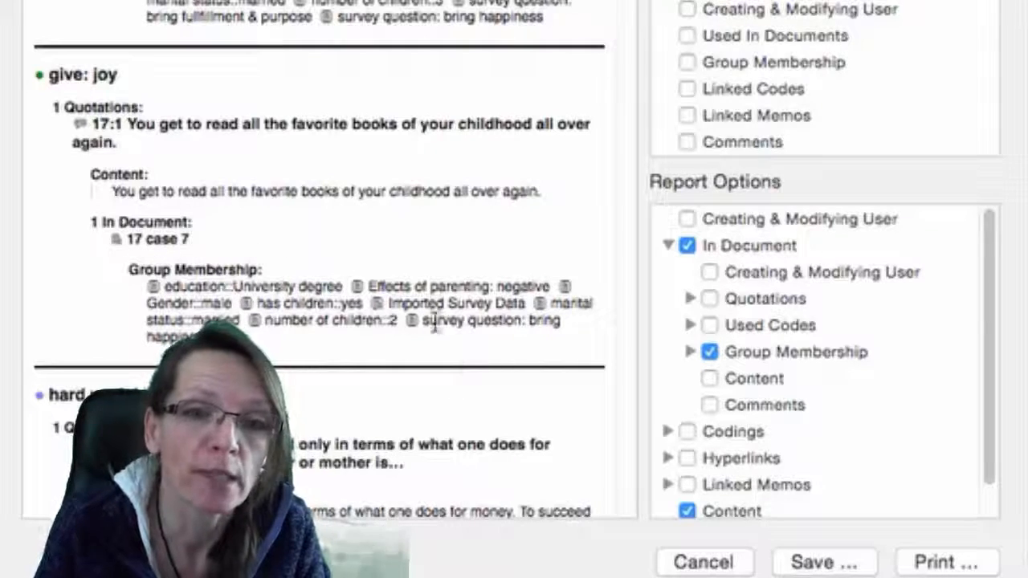
scroll(328, 361, "down", 5)
scroll(329, 364, "down", 5)
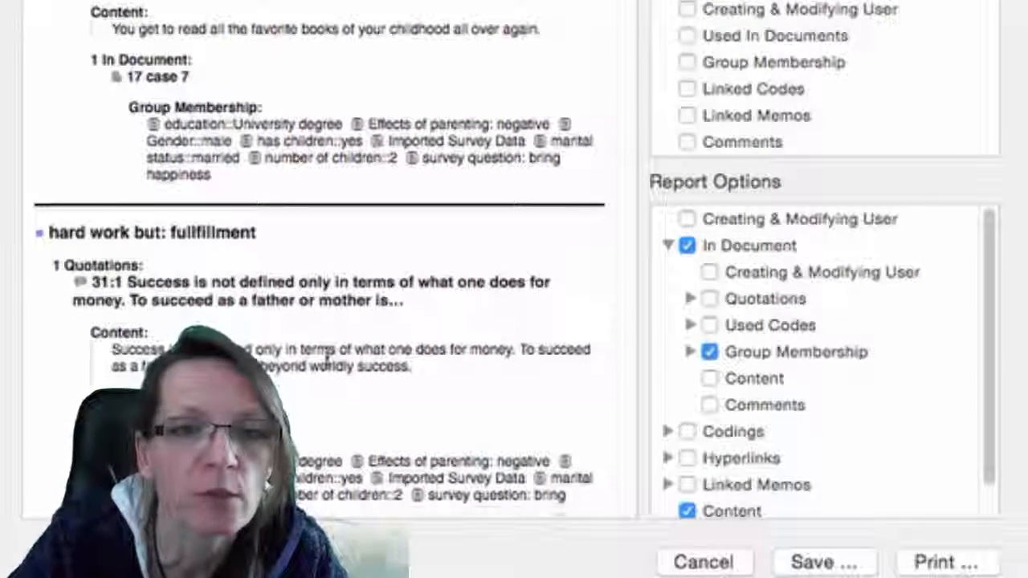
scroll(329, 367, "down", 5)
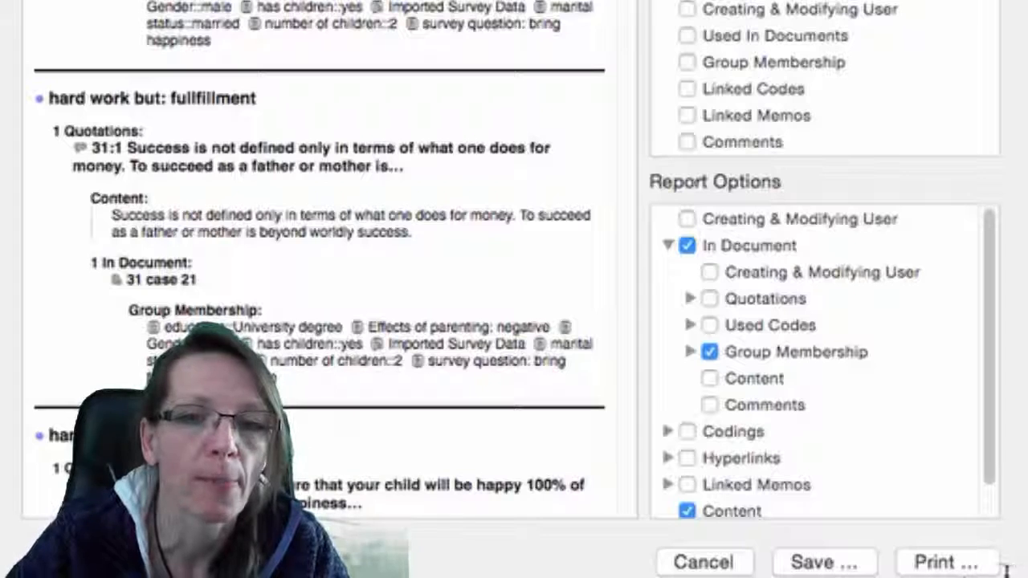
Check the PDF output options for printing the report, leaving the print dialog without printing.
left_click(979, 565)
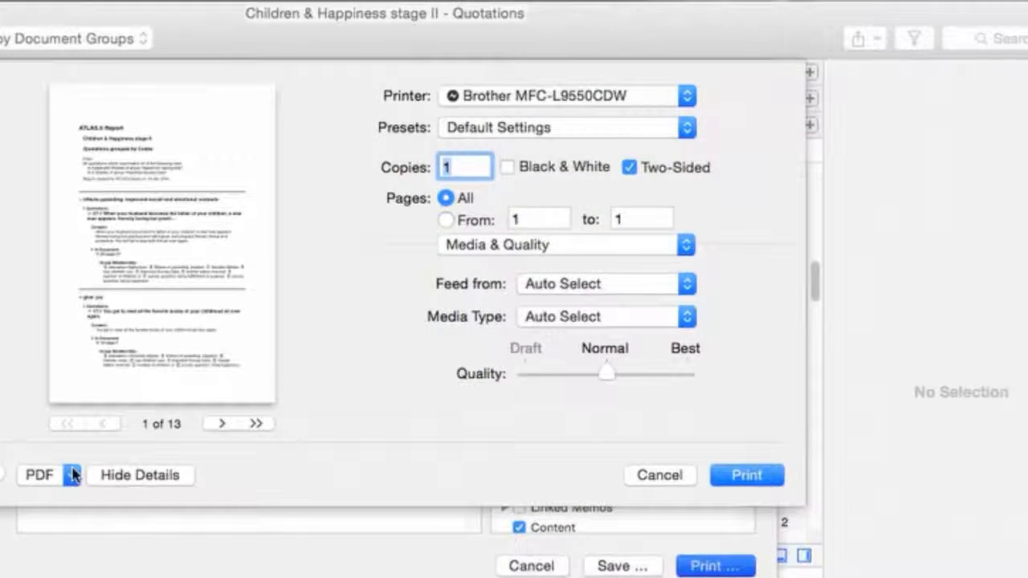
left_click(85, 456)
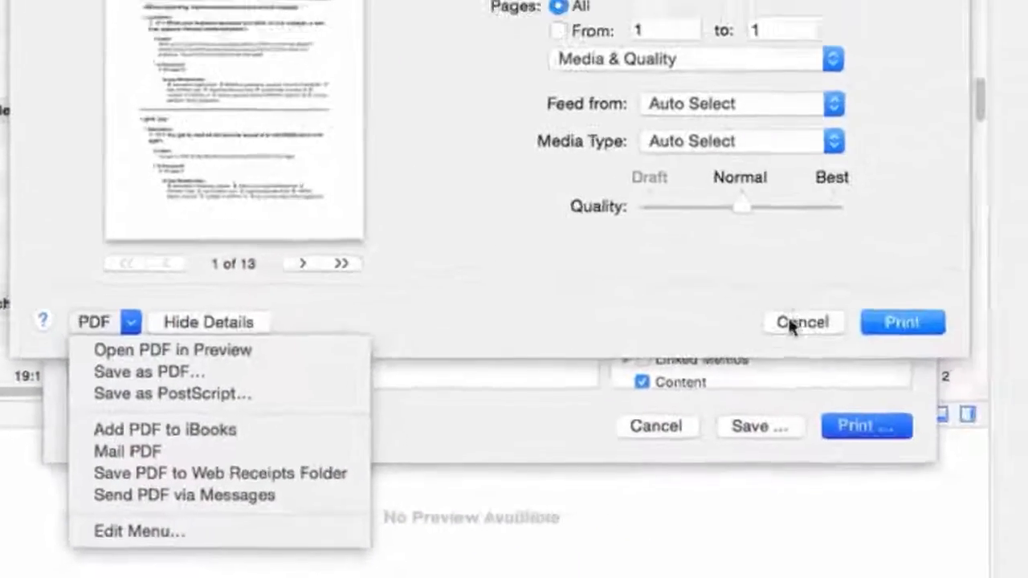
left_click(735, 344)
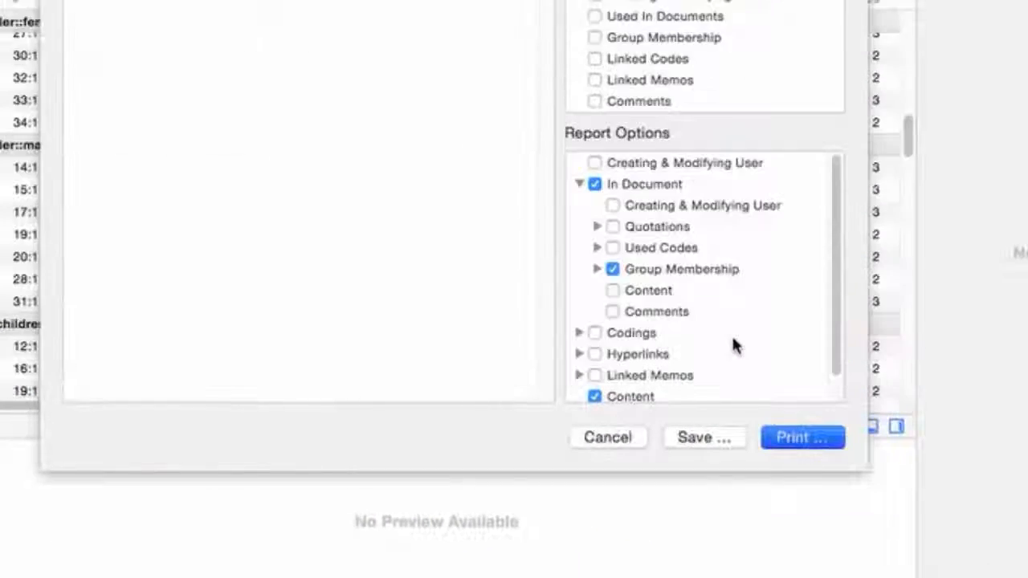
Start saving the report to a file and open the choice of file formats.
left_click(707, 442)
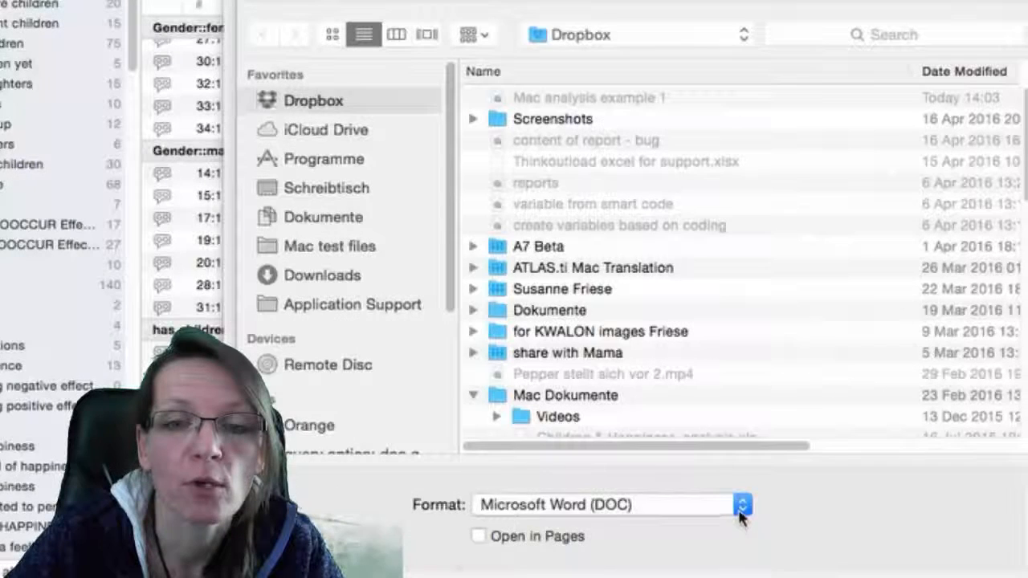
left_click(740, 506)
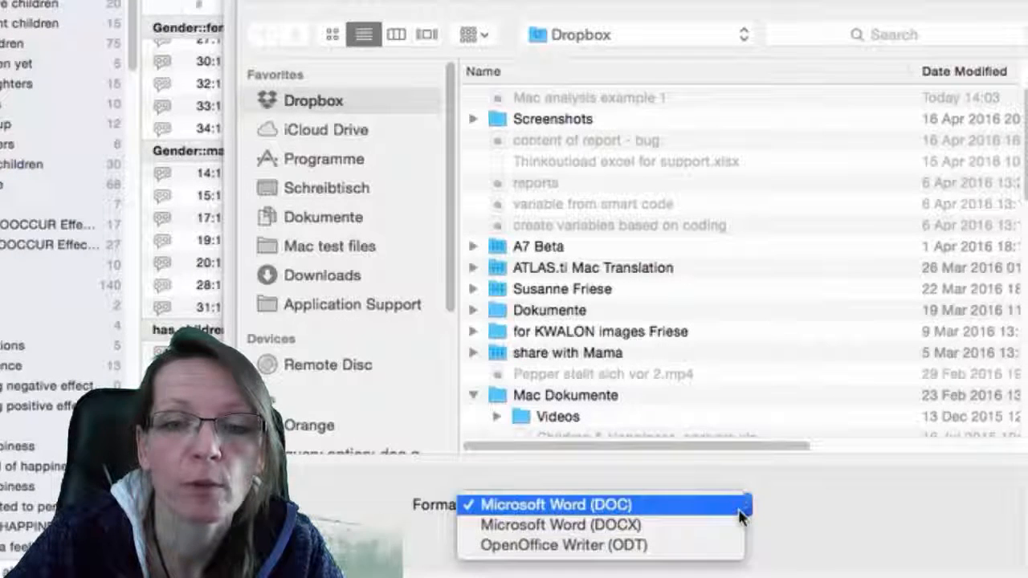